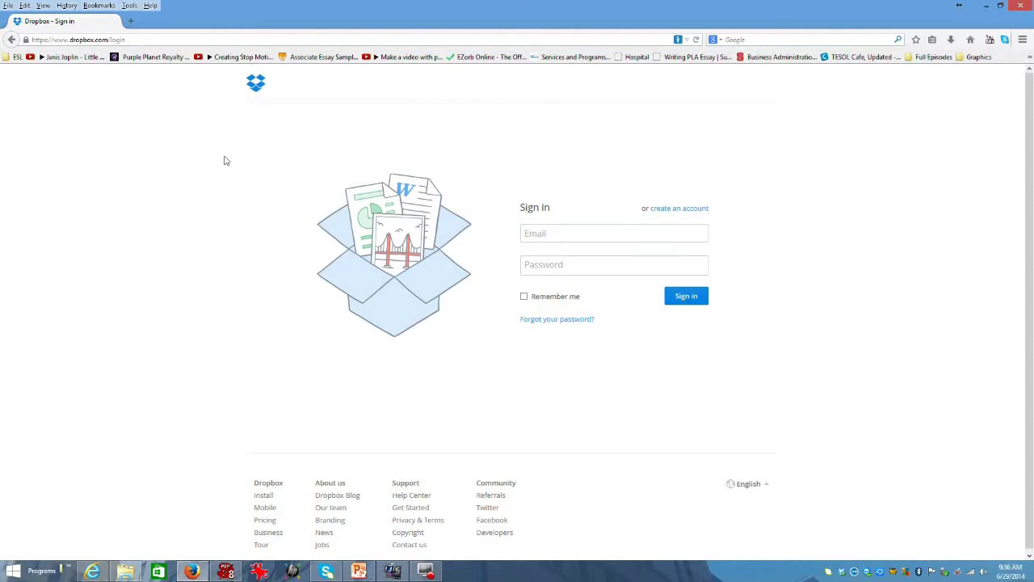
Switch from the sign-in form to the Create an account form, reloading the page once.
{"action": "left_click", "coordinate": [675, 209]}
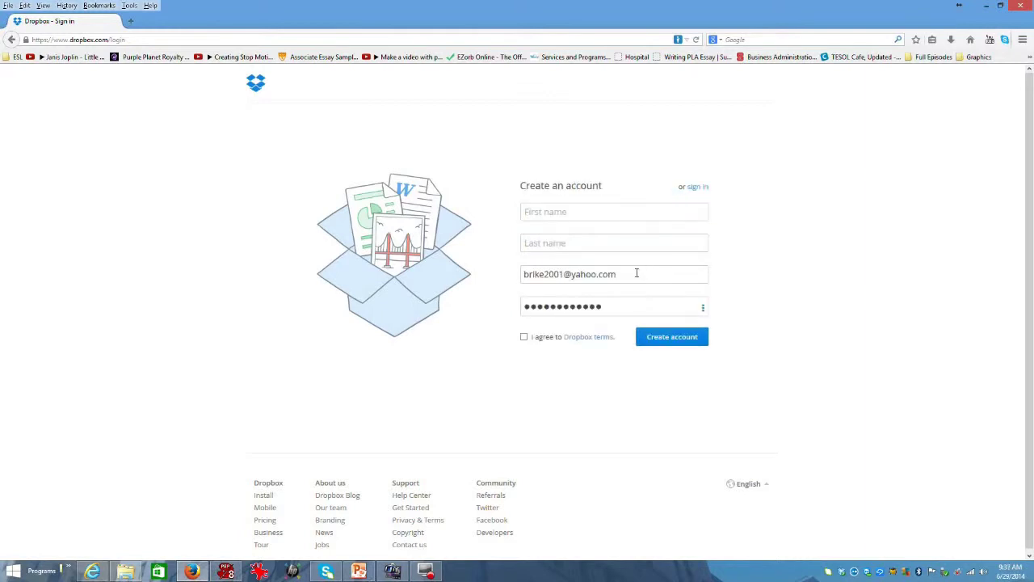
{"action": "left_click_drag", "start_coordinate": [623, 272], "coordinate": [563, 272]}
{"action": "left_click", "coordinate": [504, 275]}
{"action": "key", "text": "F5"}
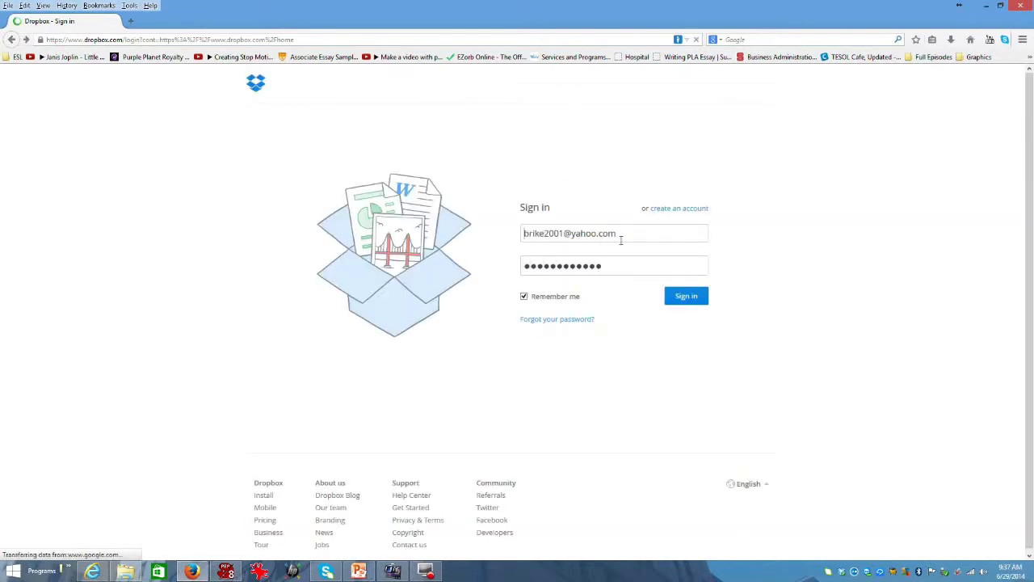
{"action": "left_click_drag", "start_coordinate": [619, 237], "coordinate": [508, 237]}
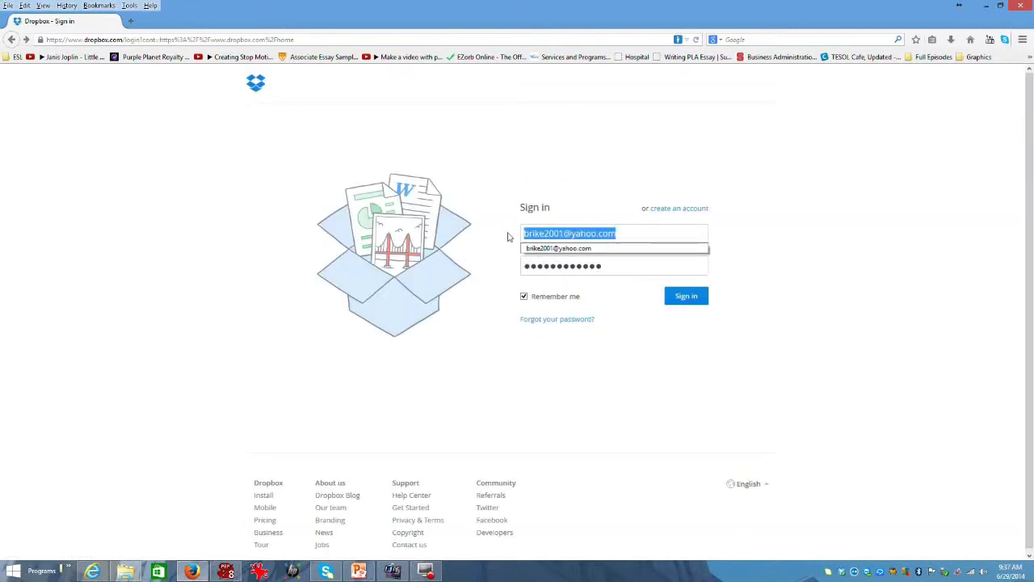
{"action": "left_click", "coordinate": [664, 208]}
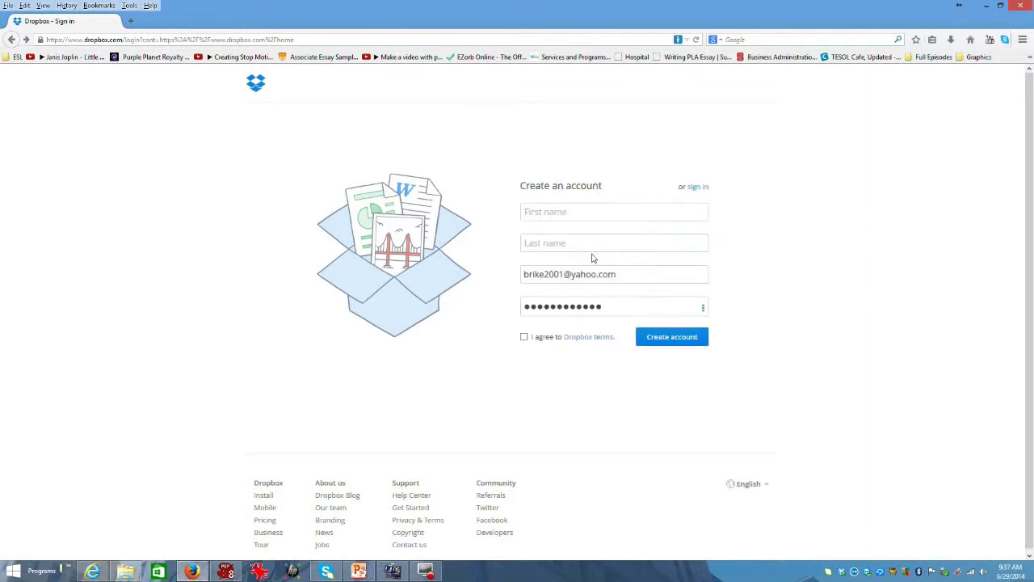
Enter the user's first name and last name, and replace the prefilled e-mail with a new address.
{"action": "left_click", "coordinate": [574, 214]}
{"action": "key", "text": "Tab"}
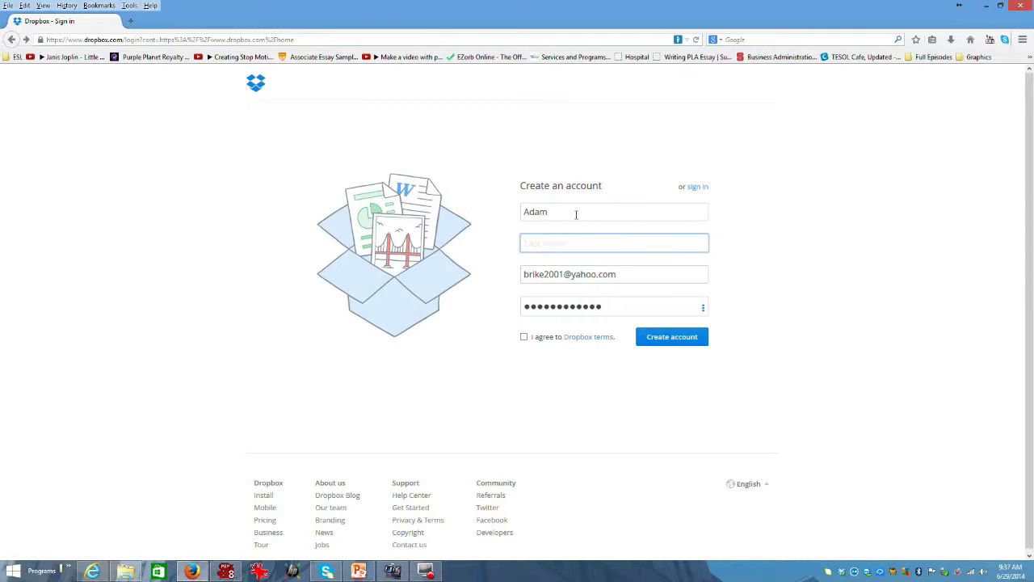
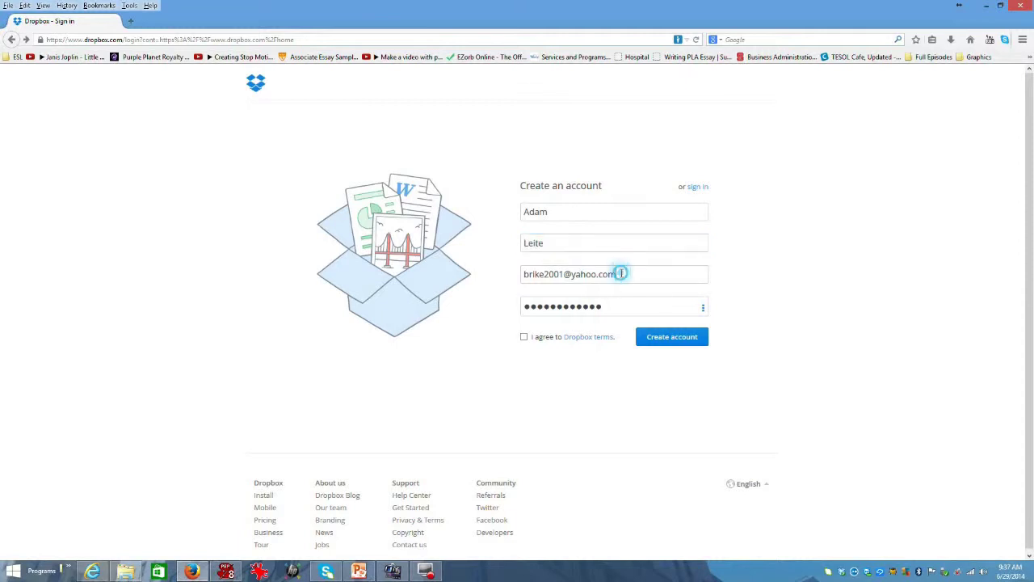
{"action": "left_click_drag", "start_coordinate": [619, 269], "coordinate": [498, 272]}
Set the account password, agree to the Dropbox terms and create the account.
{"action": "key", "text": "Tab"}
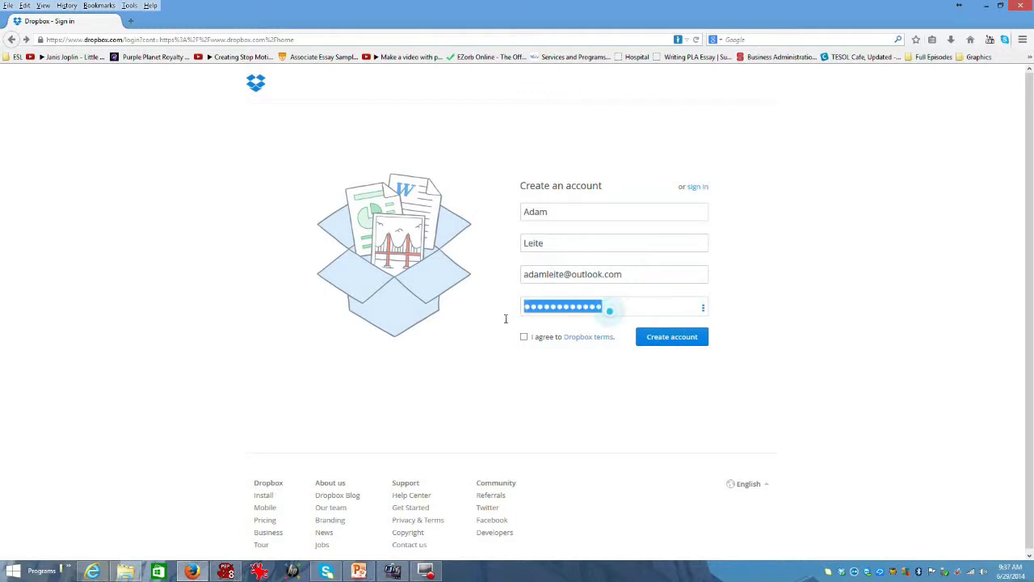
{"action": "type", "text": "********"}
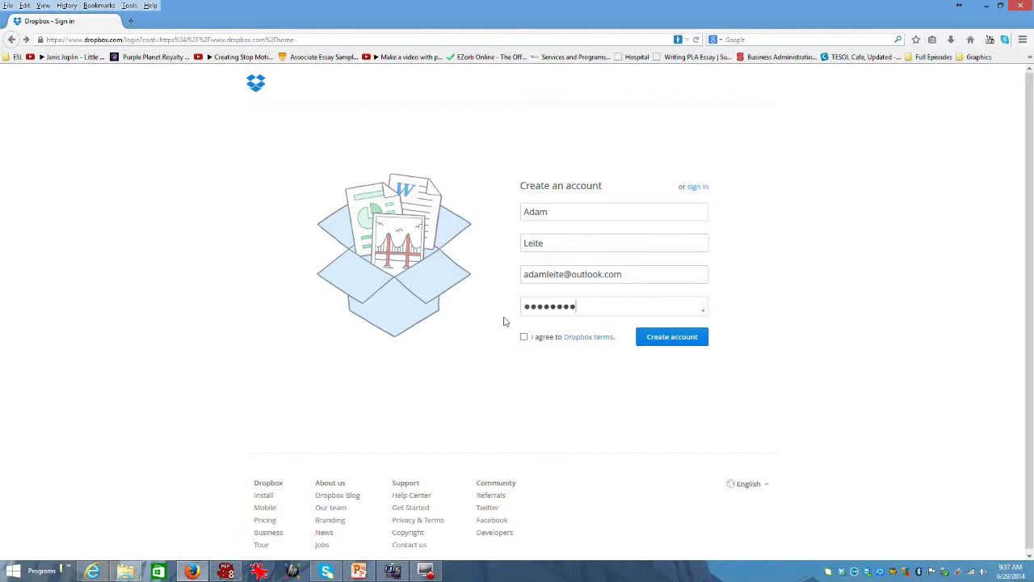
{"action": "type", "text": "****"}
{"action": "left_click", "coordinate": [524, 339]}
{"action": "left_click", "coordinate": [673, 343]}
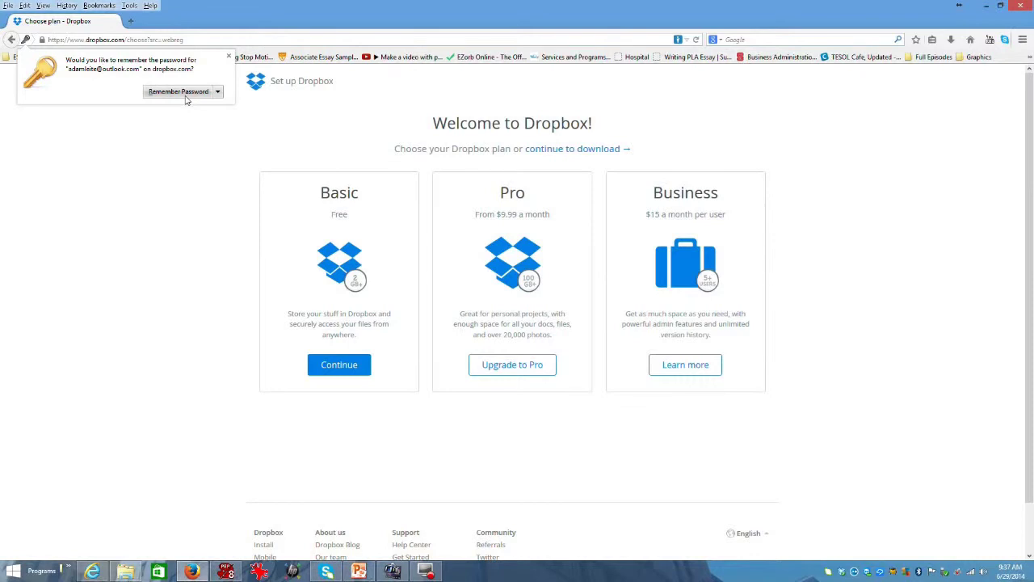
Let the browser remember the password and continue with the free Basic plan.
{"action": "left_click", "coordinate": [185, 96]}
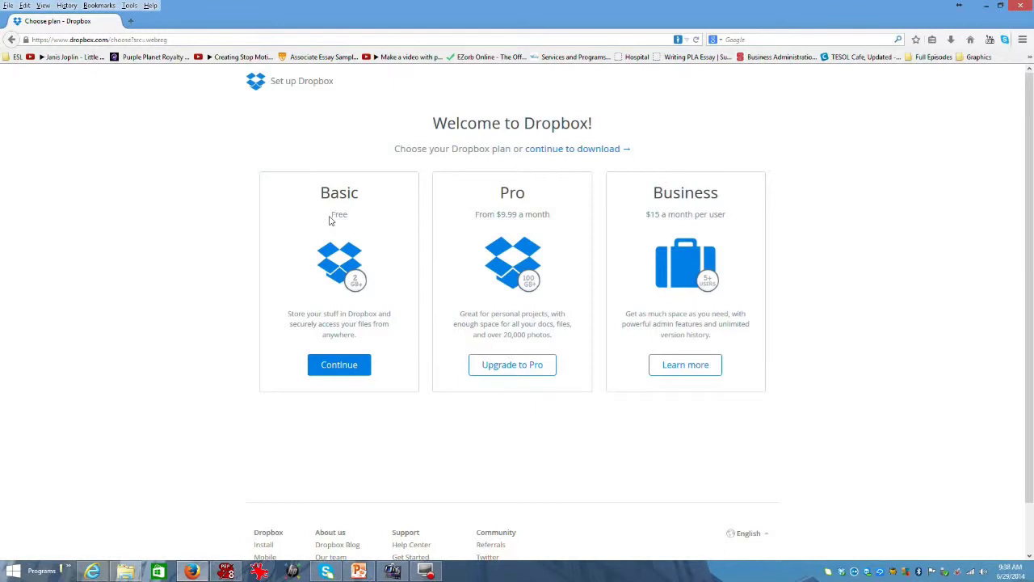
{"action": "left_click", "coordinate": [346, 365]}
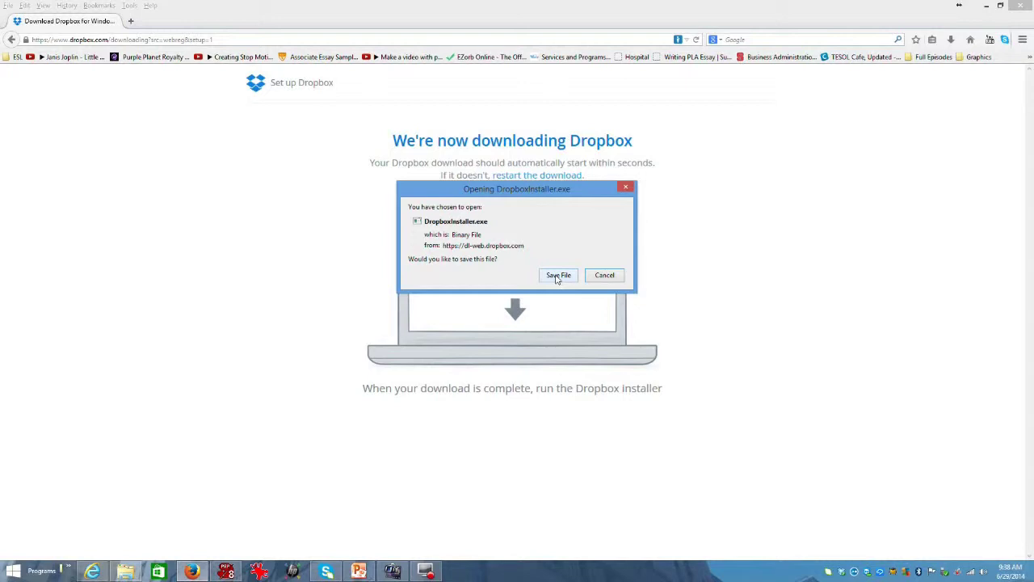
Save DropboxInstaller.exe to the Desktop folder.
{"action": "left_click", "coordinate": [558, 276]}
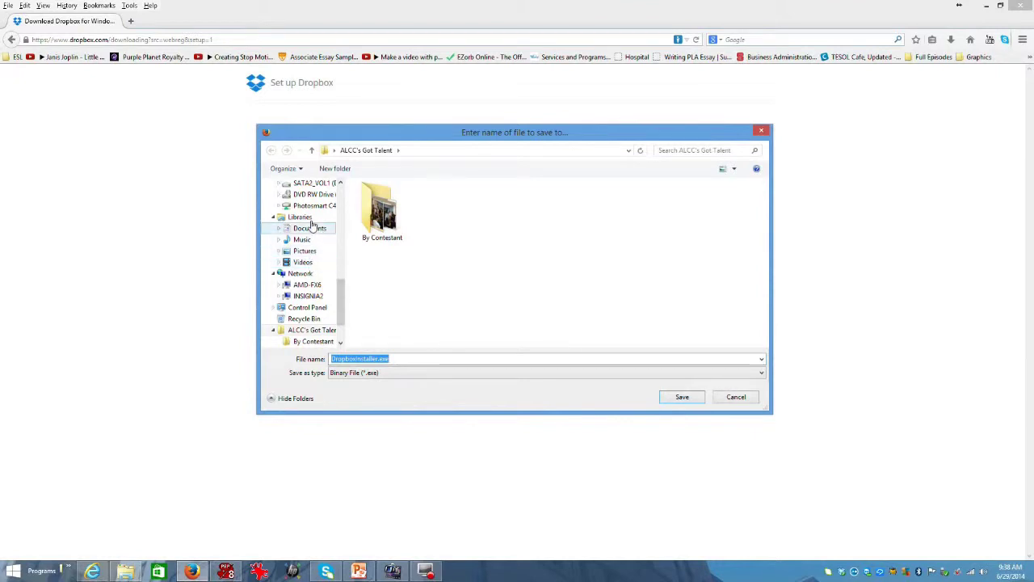
{"action": "left_click_drag", "start_coordinate": [341, 291], "coordinate": [340, 194]}
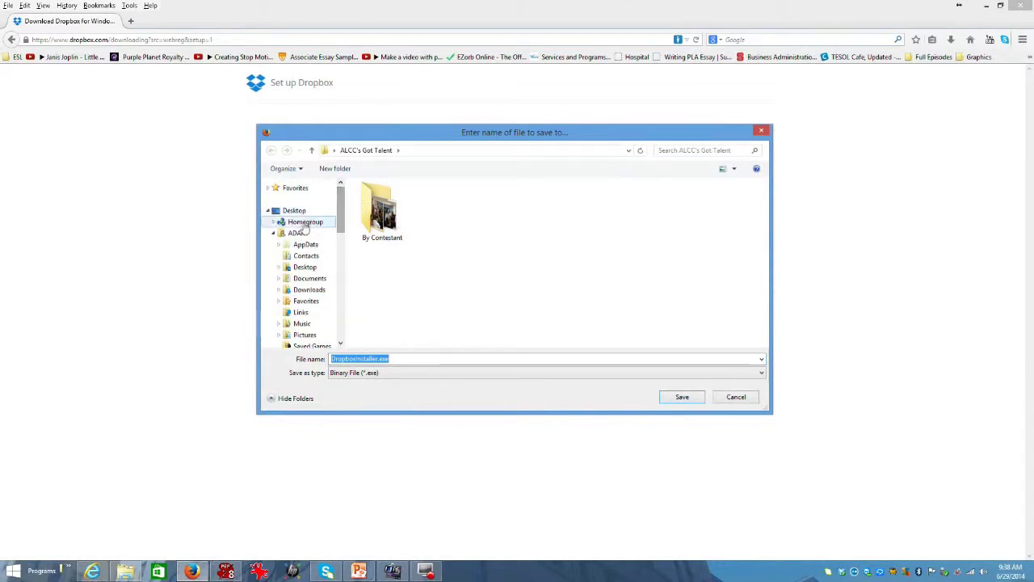
{"action": "left_click", "coordinate": [305, 267]}
{"action": "left_click", "coordinate": [682, 396]}
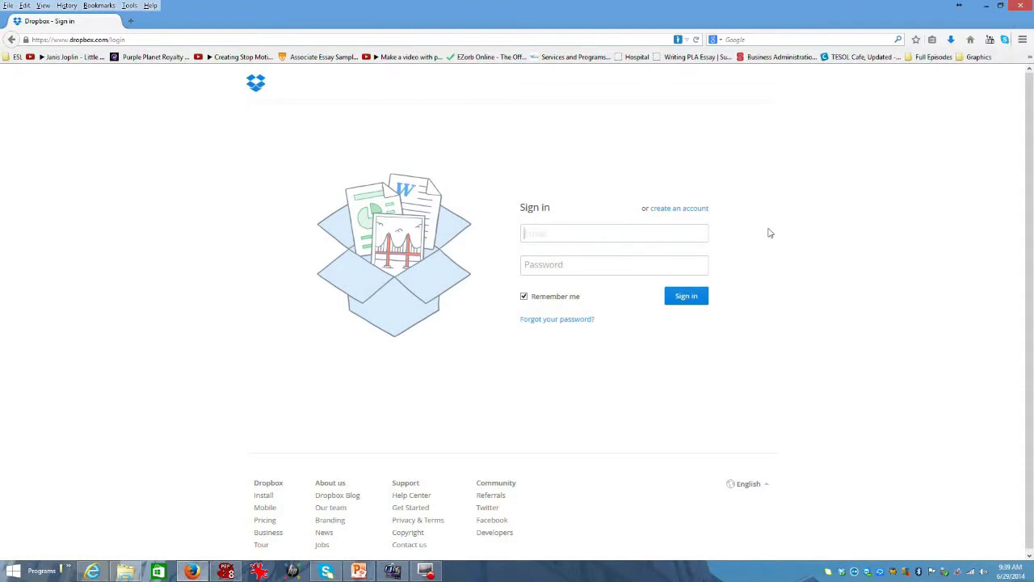
Sign in with the new account's e-mail and password picked from the browser's autocomplete.
{"action": "left_click", "coordinate": [652, 237]}
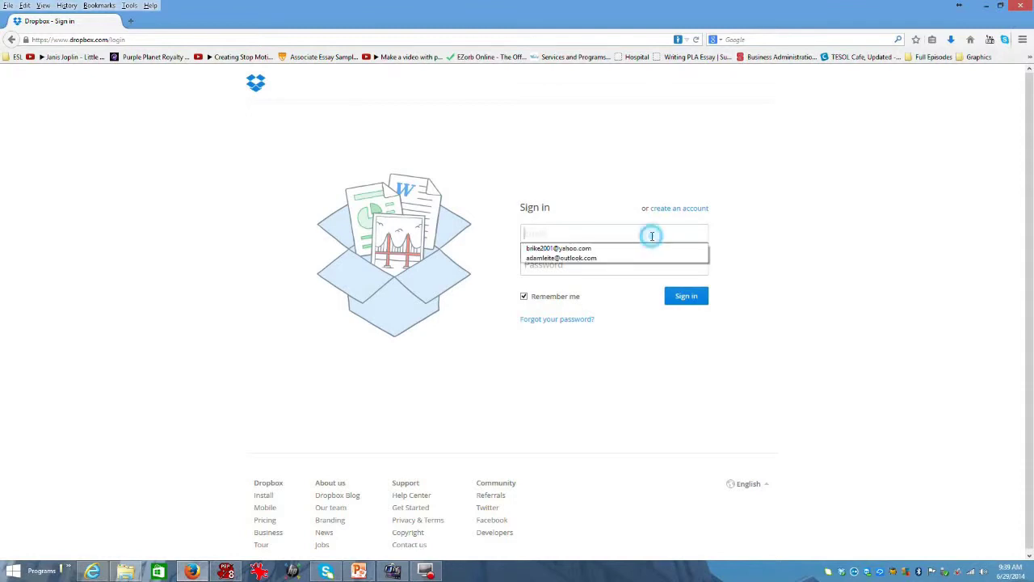
{"action": "left_click", "coordinate": [585, 257]}
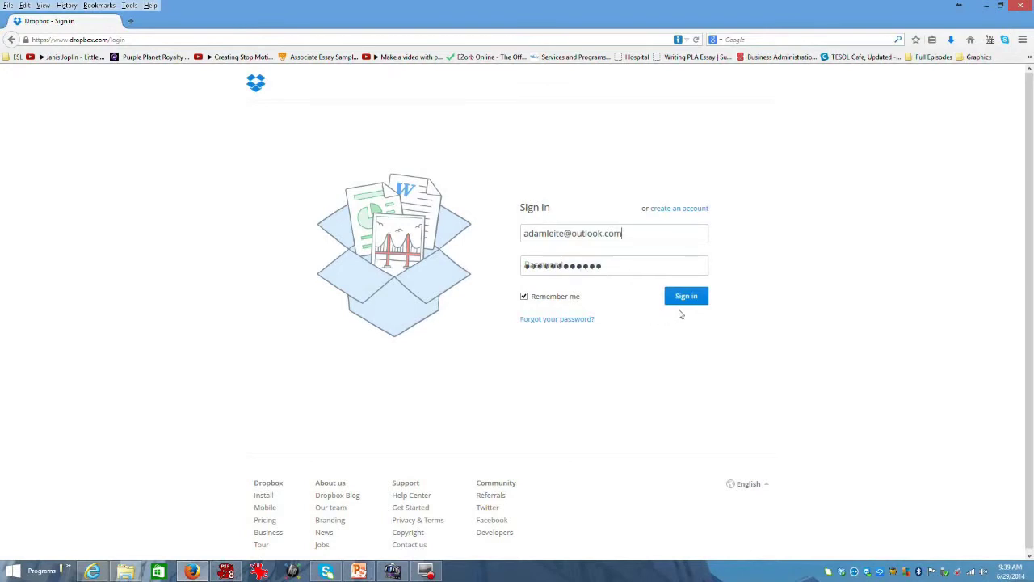
{"action": "left_click", "coordinate": [688, 298]}
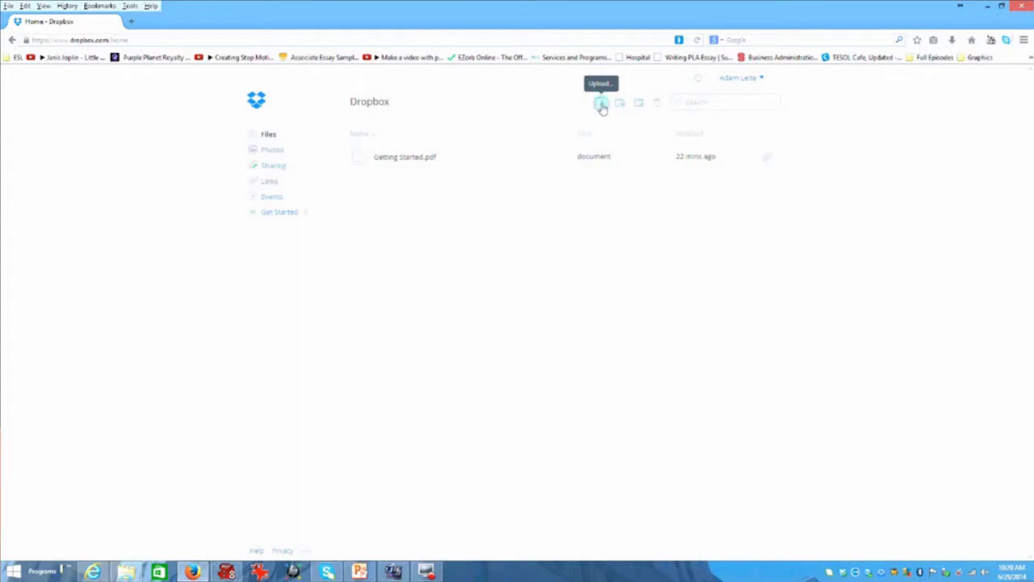
Upload Cloud Presentation.pptx from the computer into the Dropbox account.
{"action": "left_click", "coordinate": [601, 105]}
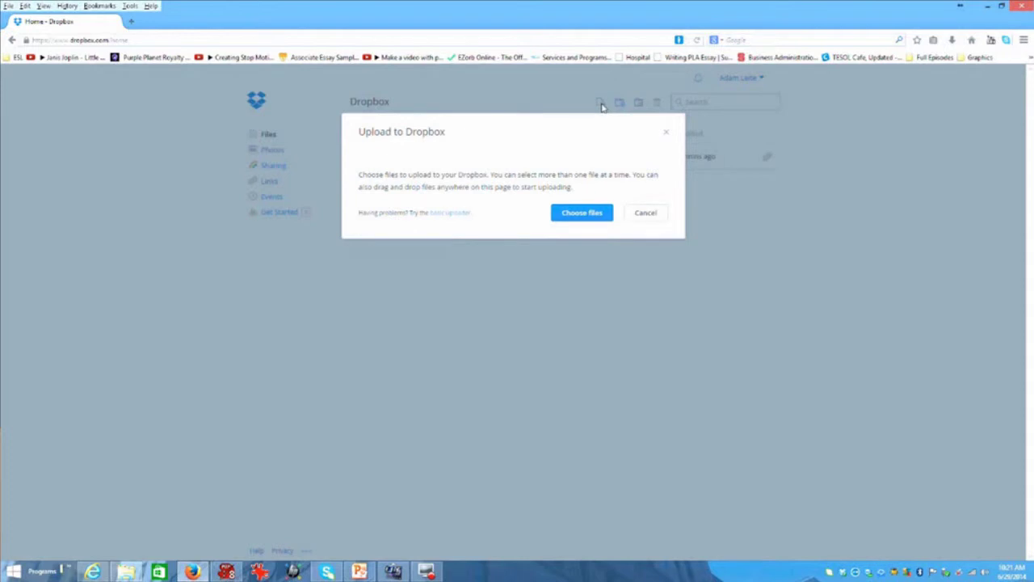
{"action": "left_click", "coordinate": [579, 215]}
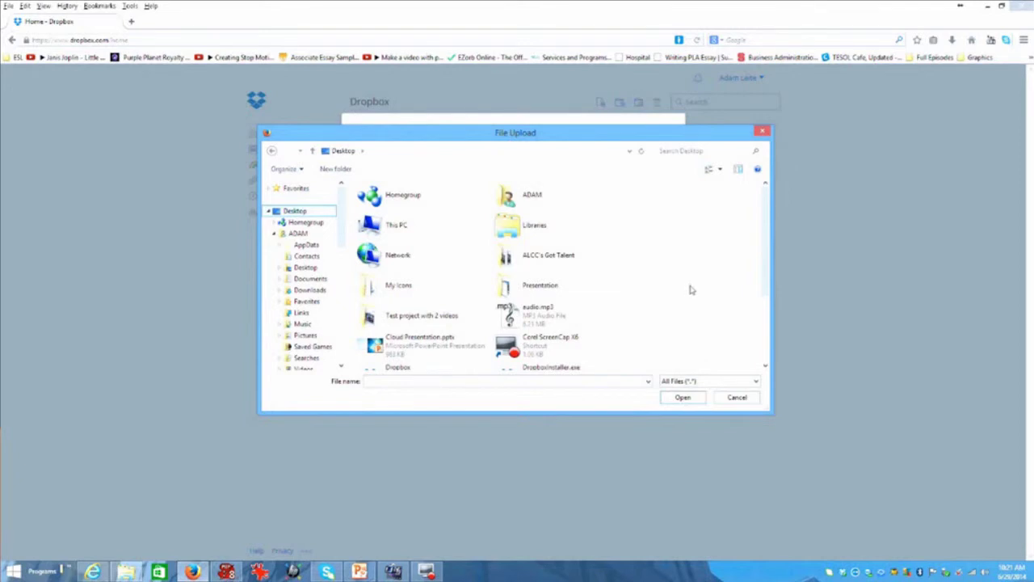
{"action": "left_click", "coordinate": [427, 347]}
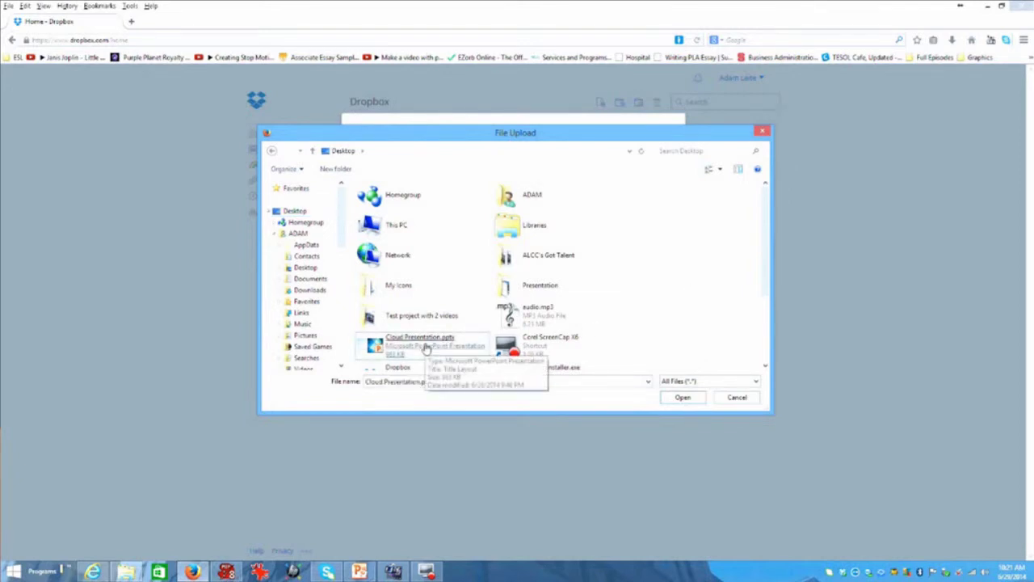
{"action": "double_click", "coordinate": [426, 348]}
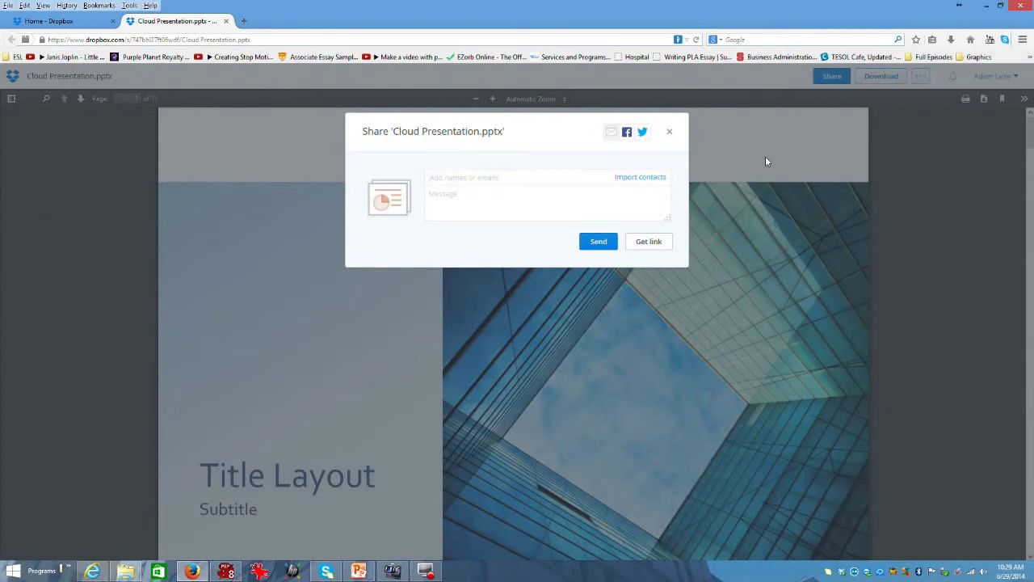
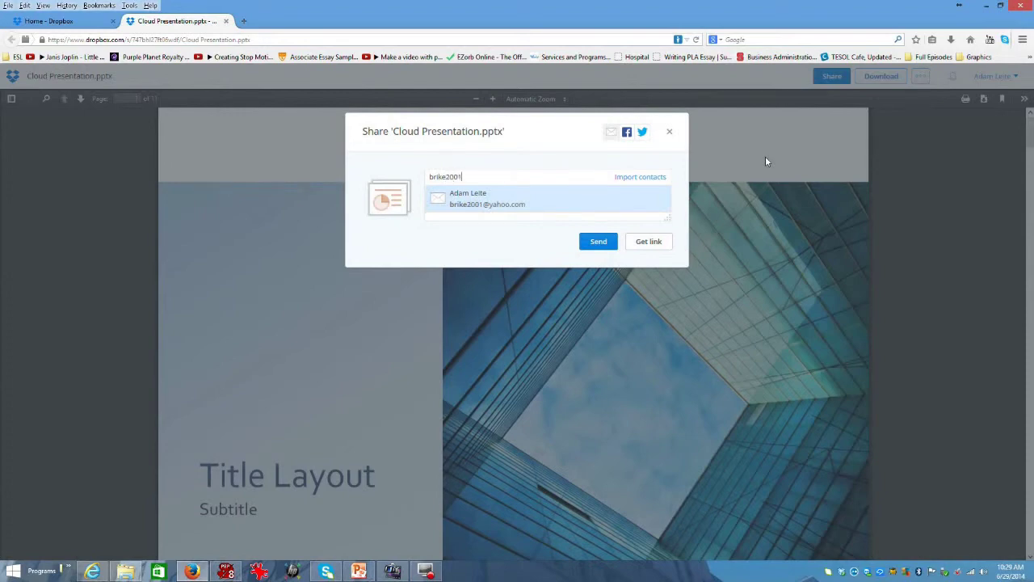
Add the recipient's e-mail address, write the message 'hey, look at this.' and send the share.
{"action": "left_click", "coordinate": [524, 247]}
{"action": "left_click", "coordinate": [478, 210]}
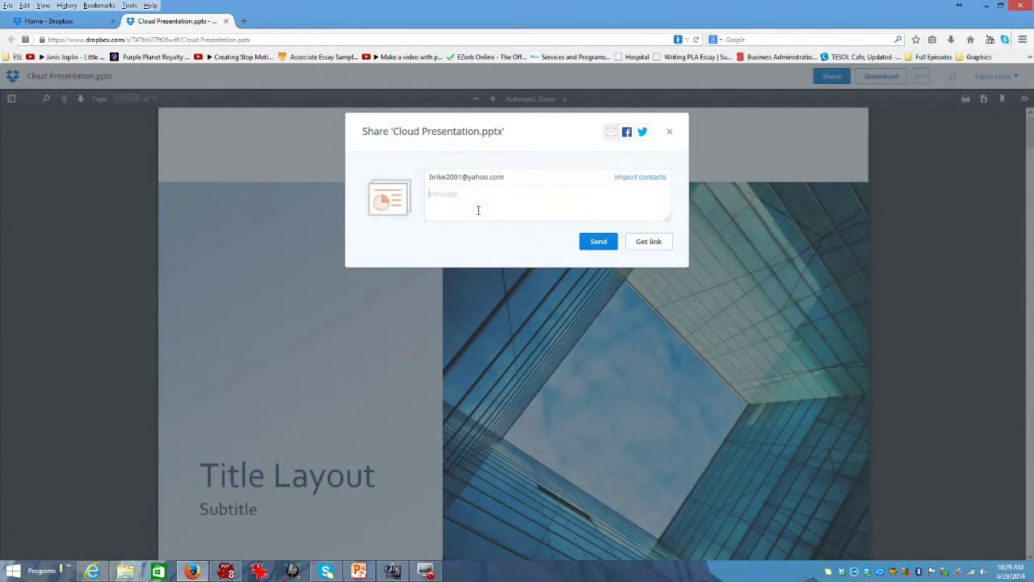
{"action": "type", "text": "hey, look at this."}
{"action": "left_click", "coordinate": [593, 241]}
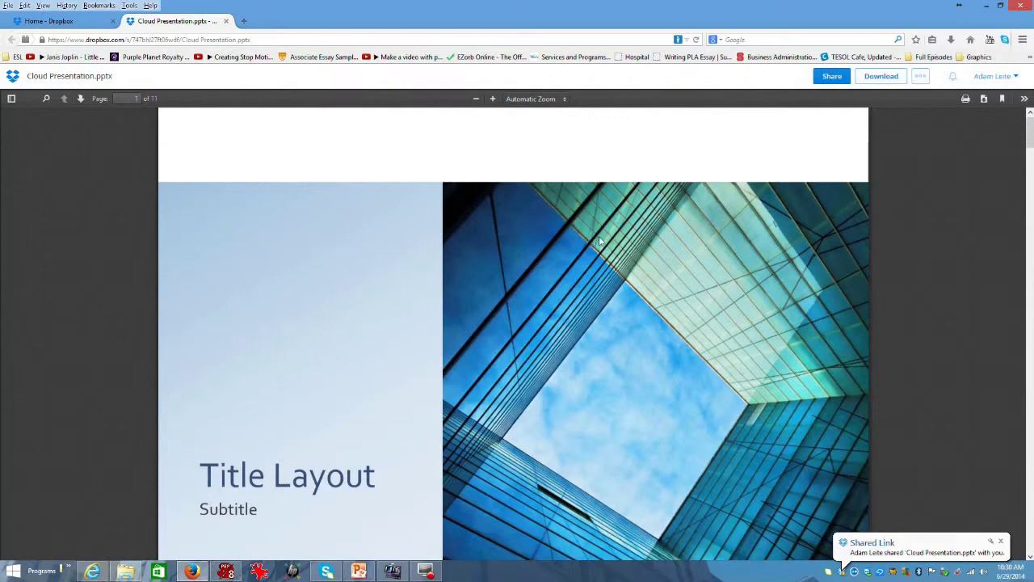
Close the Cloud Presentation.pptx preview tab with Ctrl+W.
{"action": "key", "text": "ctrl+w"}
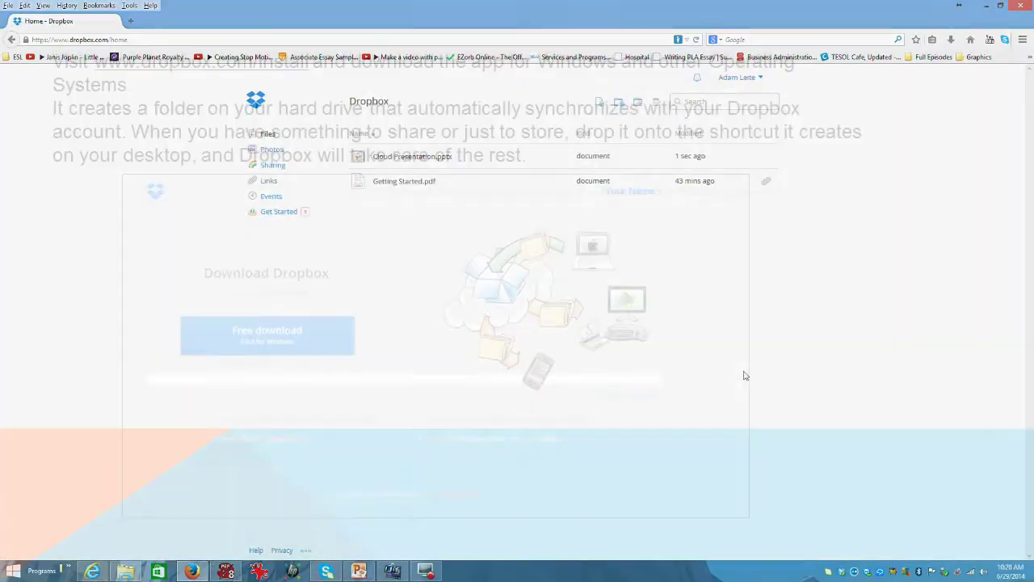